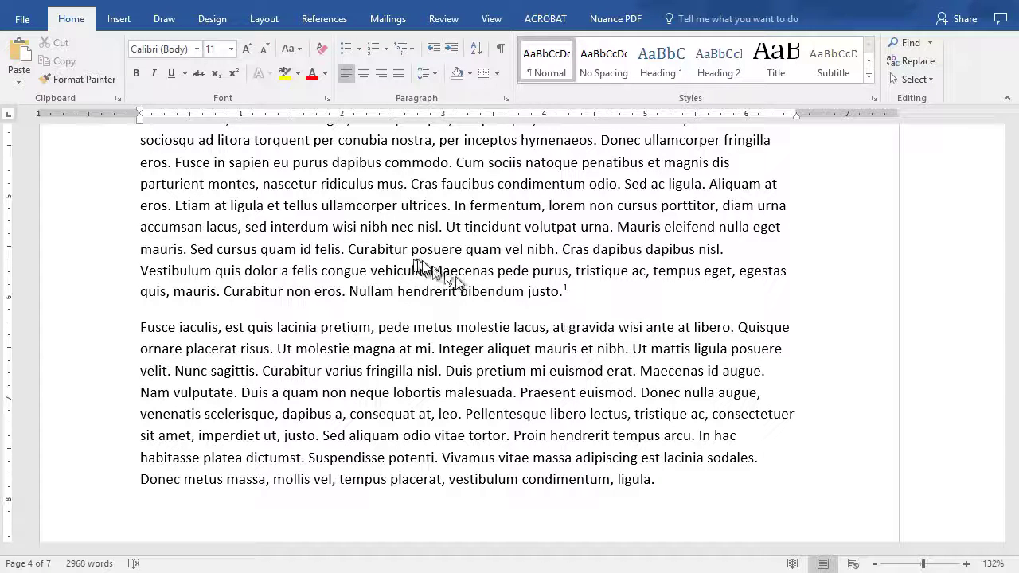
# Insert a footnote after "ac turpis egestas." in the "Donec hendrerit" paragraph, citing the author, Lithography 1800-1850 (London: Oxford University Press, 1970), 145-146
pyautogui.scroll(-2, 357, 251)
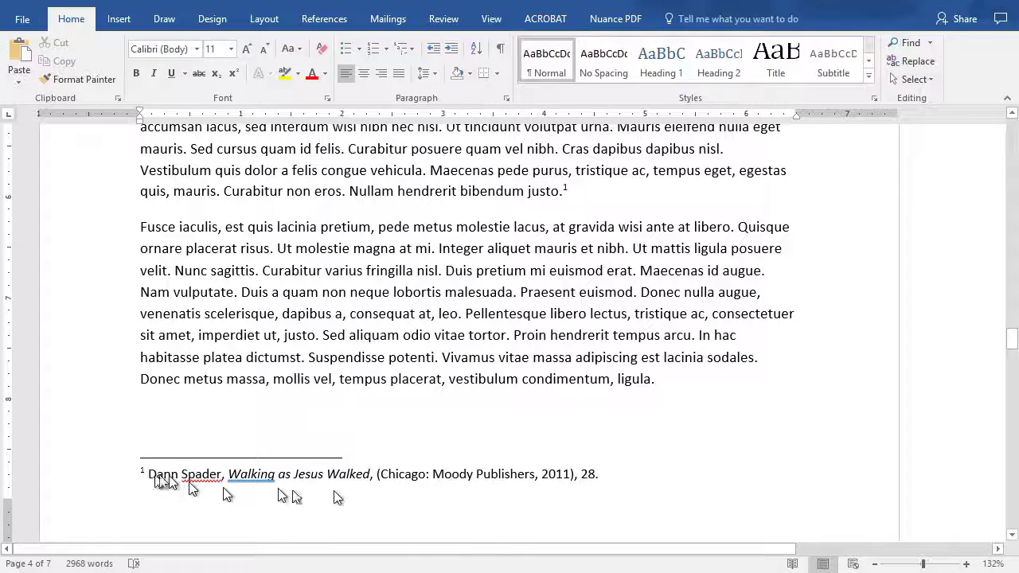
pyautogui.scroll(4, 510, 293)
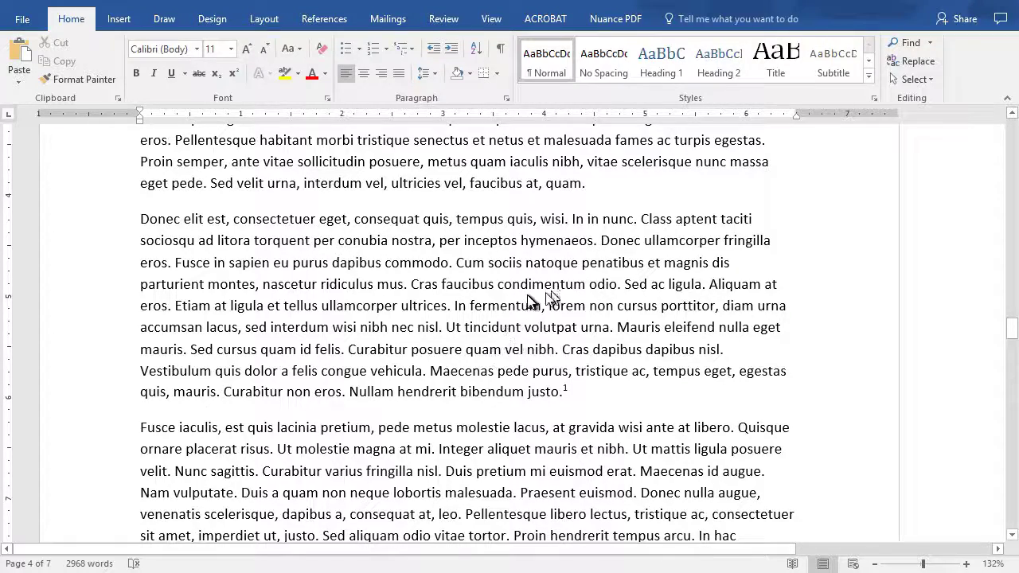
pyautogui.scroll(3, 534, 296)
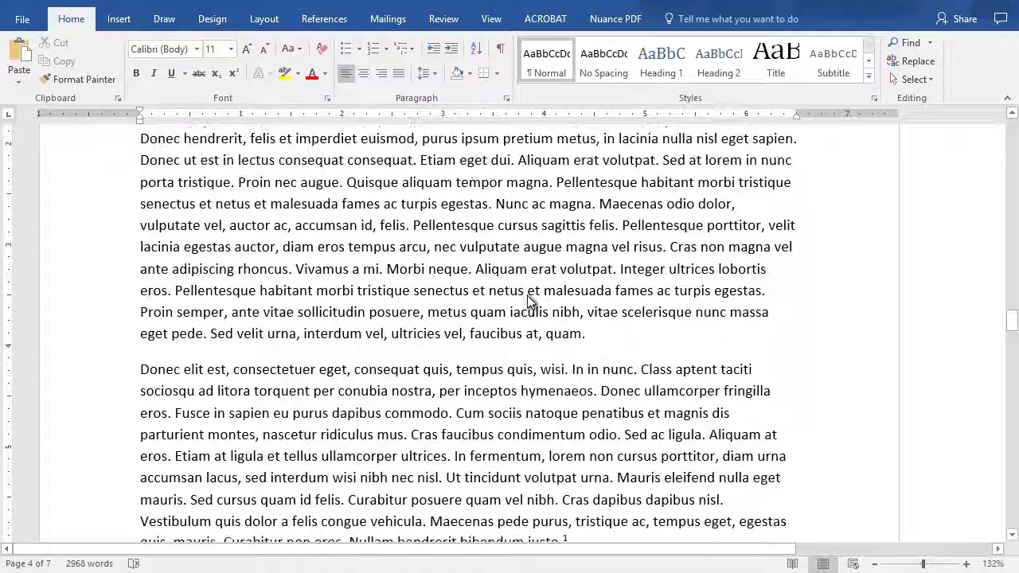
pyautogui.click(494, 204)
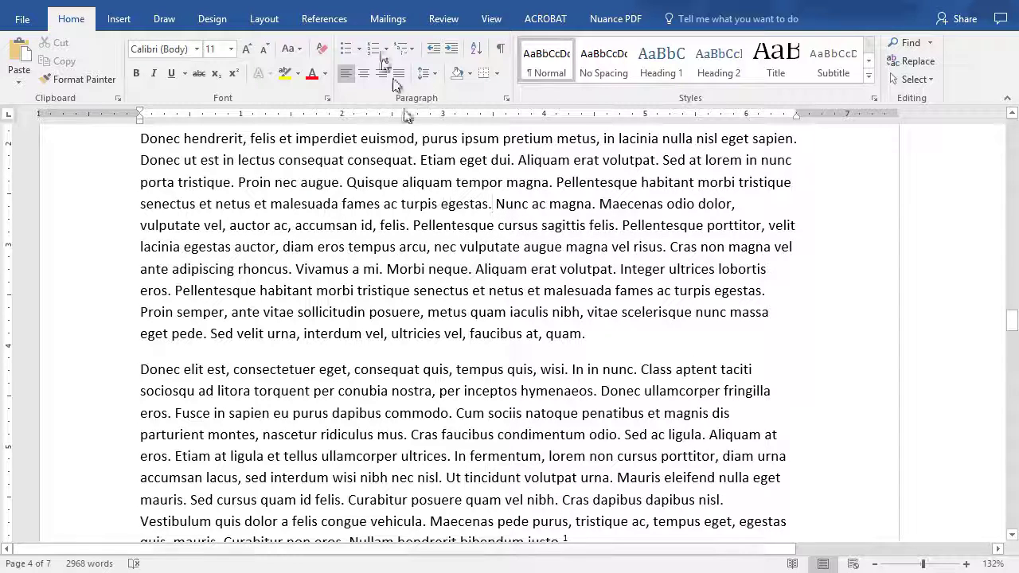
pyautogui.click(319, 21)
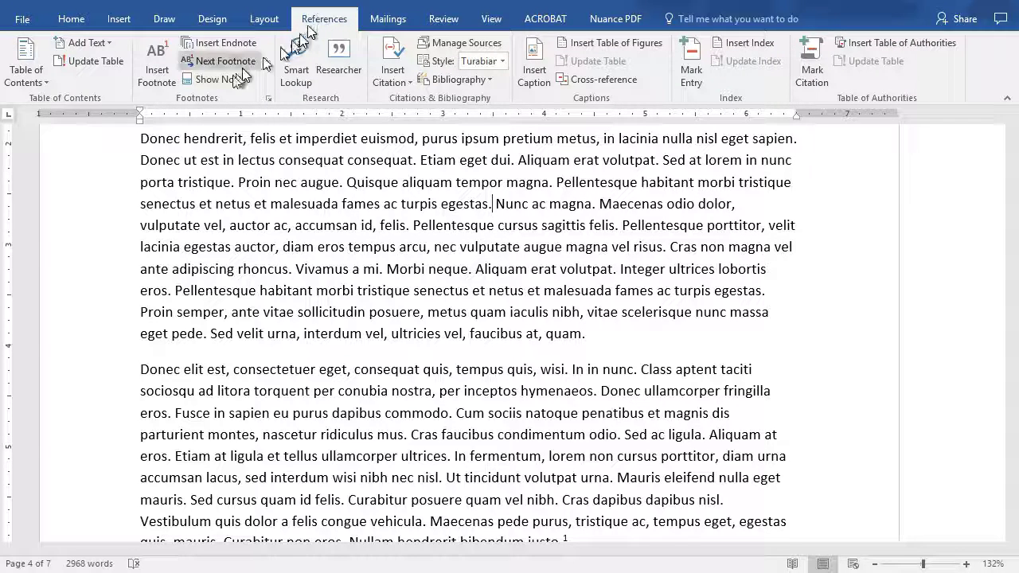
pyautogui.click(163, 62)
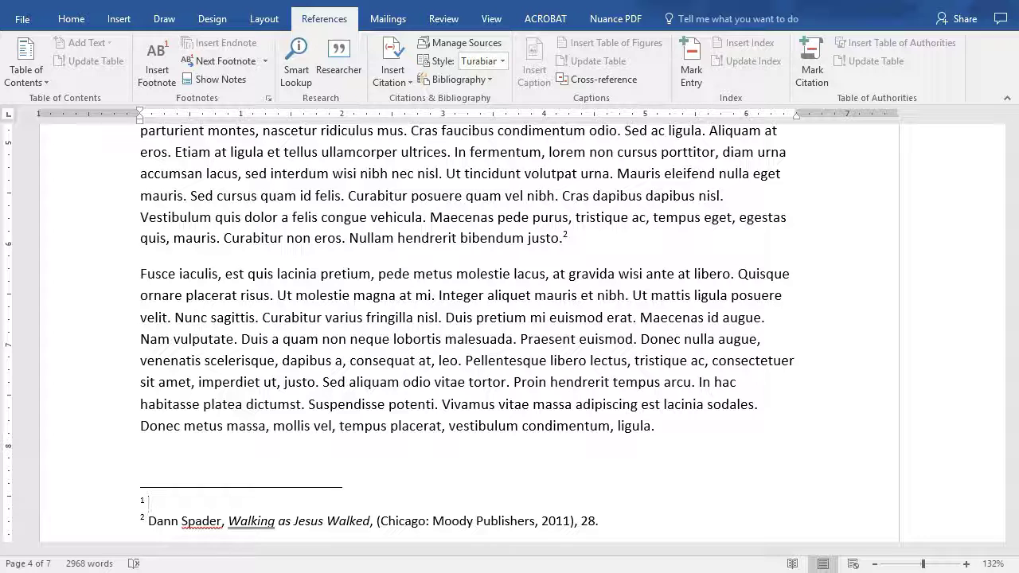
pyautogui.write('Michael Twyman, Lithography 1800-1850 (London: Oxford University Press, 1970), 145-146.')
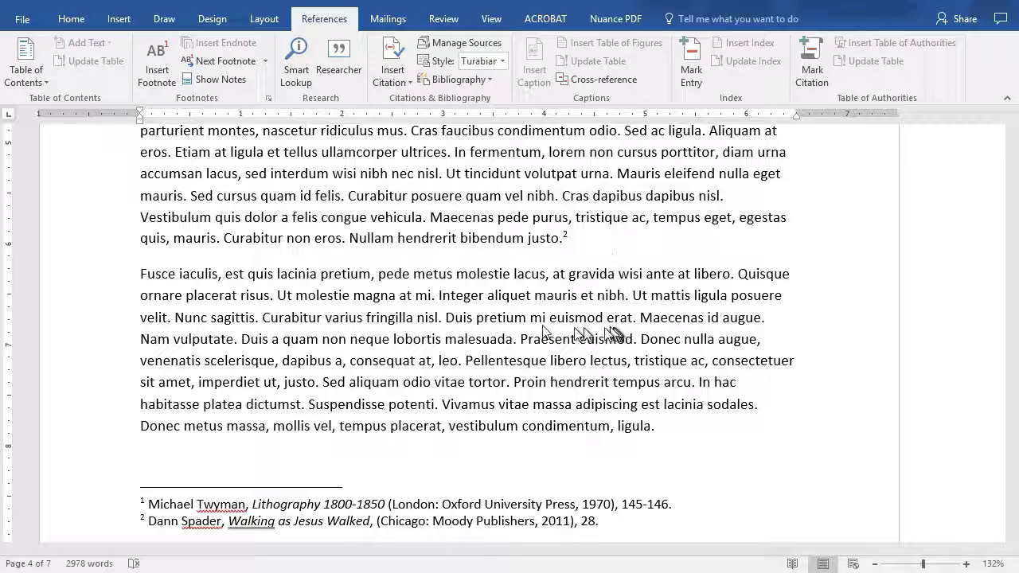
# Move the passage from "Donec hendrerit" through "turpis egestas." with its footnote mark to after "Nam vulputate." in the "Fusce iaculis" paragraph
pyautogui.scroll(3, 406, 318)
pyautogui.scroll(3, 414, 310)
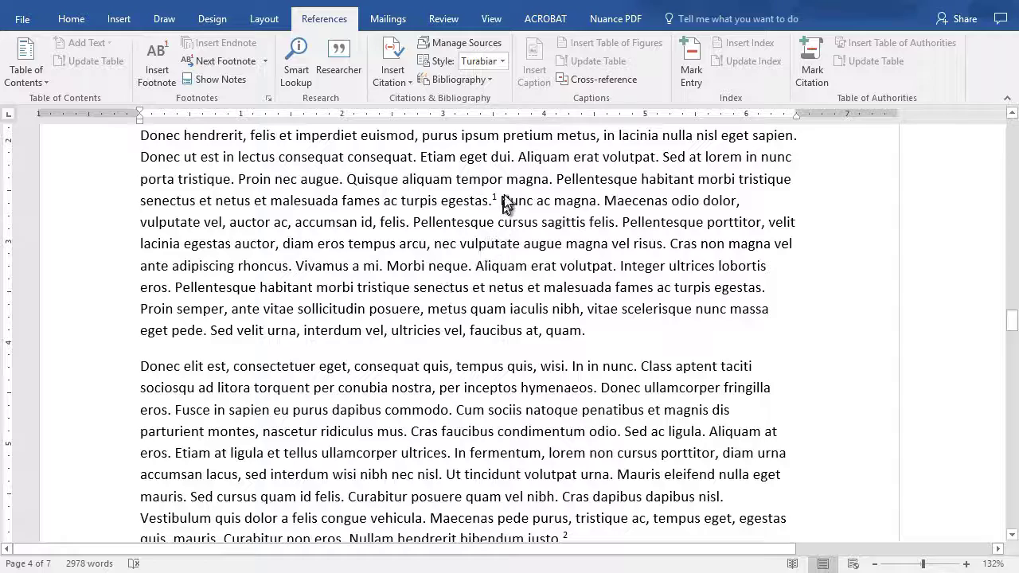
pyautogui.moveTo(498, 201); pyautogui.dragTo(141, 131)
pyautogui.moveTo(257, 187); pyautogui.dragTo(244, 510)
pyautogui.scroll(-3, 243, 510)
pyautogui.scroll(-3, 244, 509)
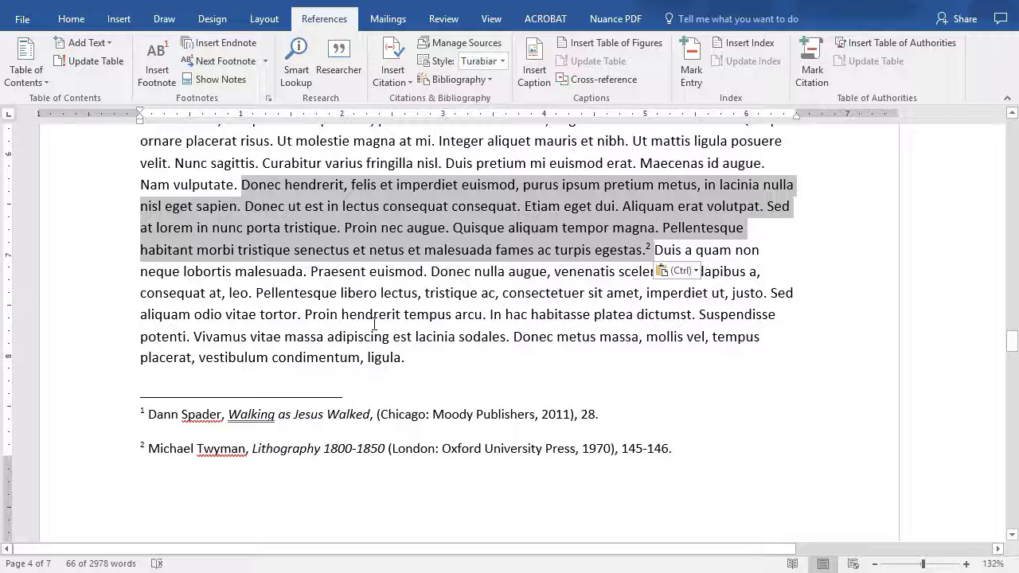
pyautogui.click(609, 291)
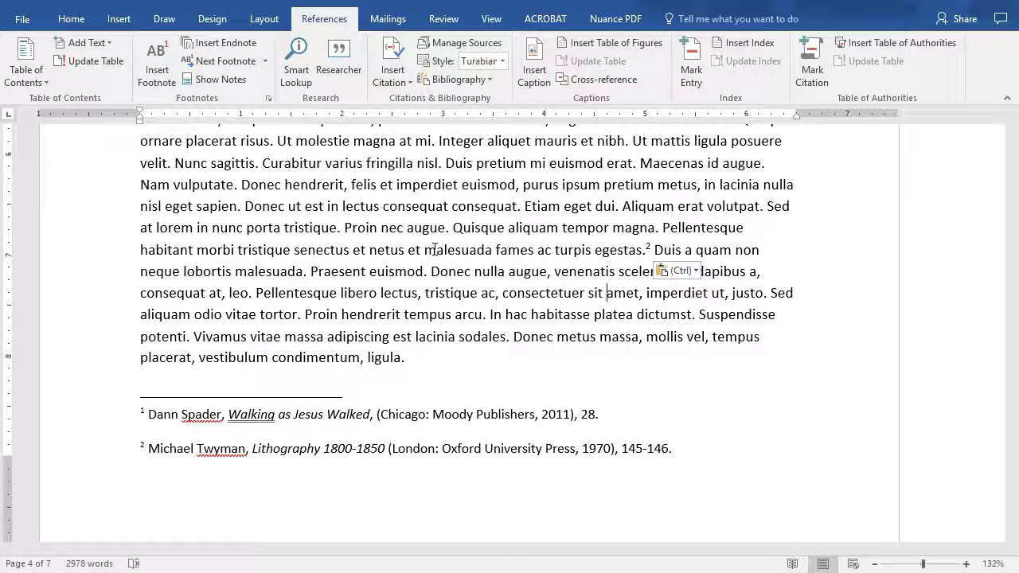
# Delete the footnote reference mark after "turpis egestas." and undo the deletion
pyautogui.moveTo(639, 257); pyautogui.dragTo(644, 259)
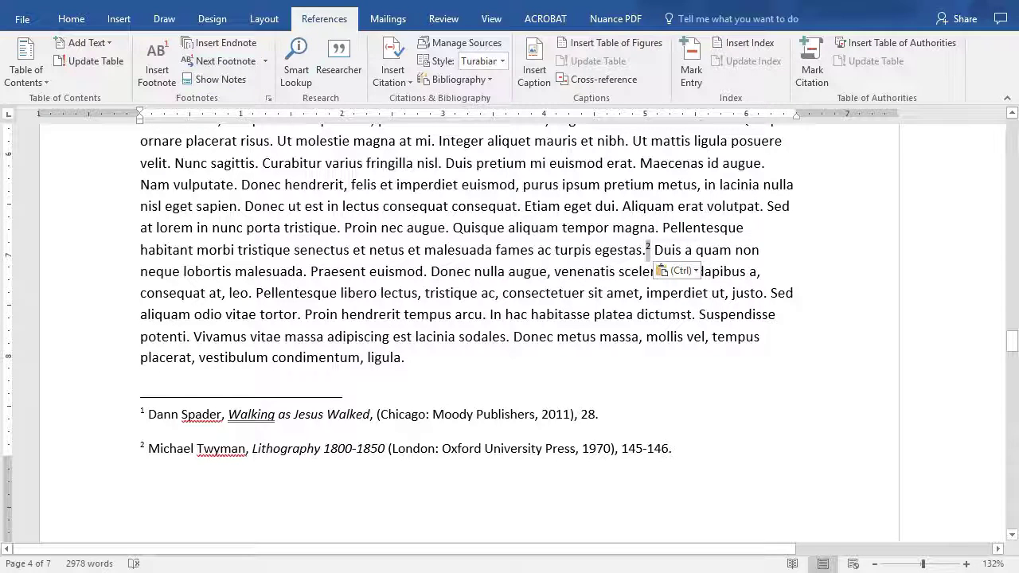
pyautogui.moveTo(665, 261)
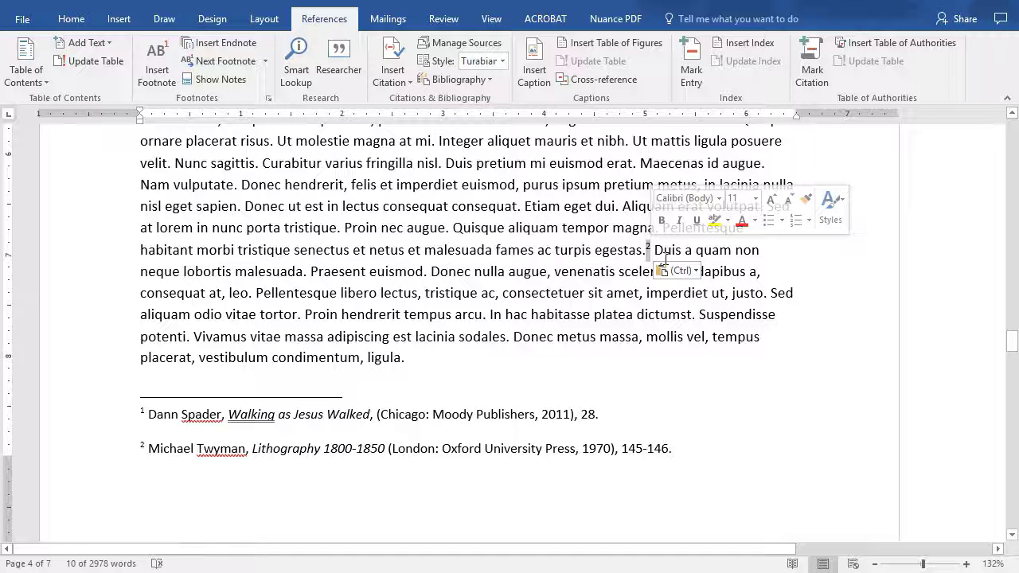
pyautogui.press('Delete')
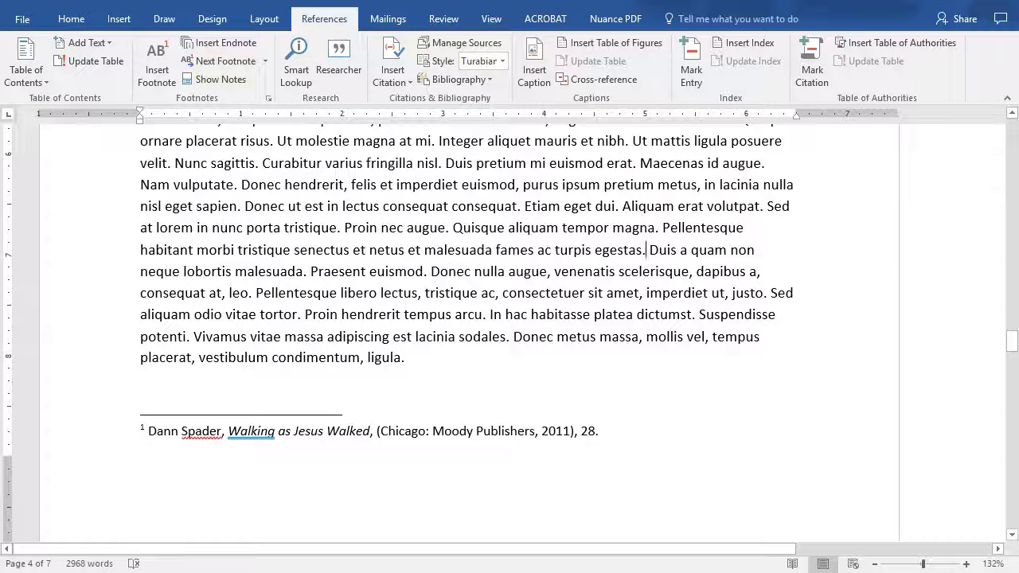
pyautogui.hotkey('ctrl', 'z')
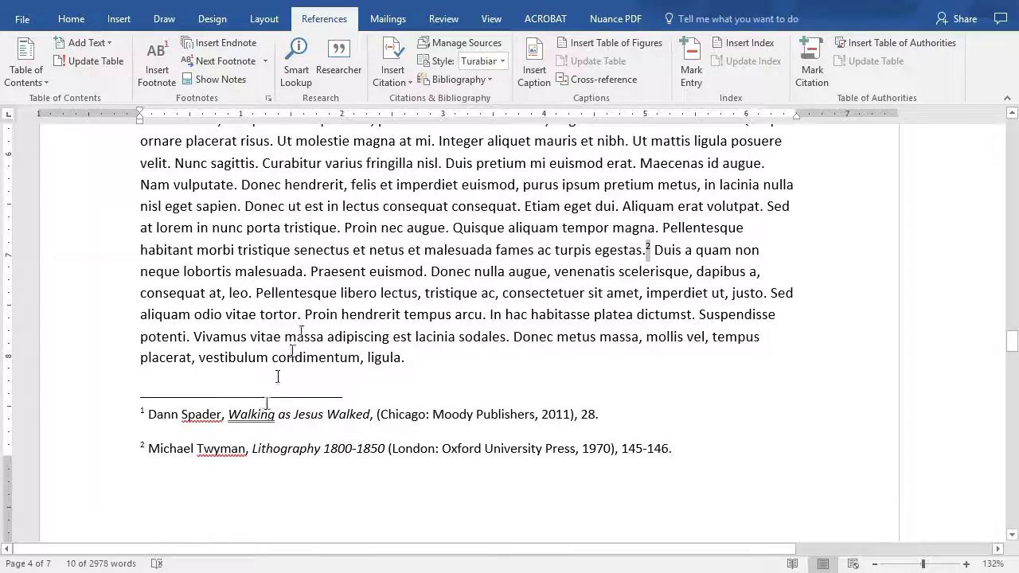
# Jump between footnote references with Next Footnote and Previous Footnote, and examine the notes at the foot of the page
pyautogui.scroll(5, 267, 396)
pyautogui.scroll(-4, 268, 397)
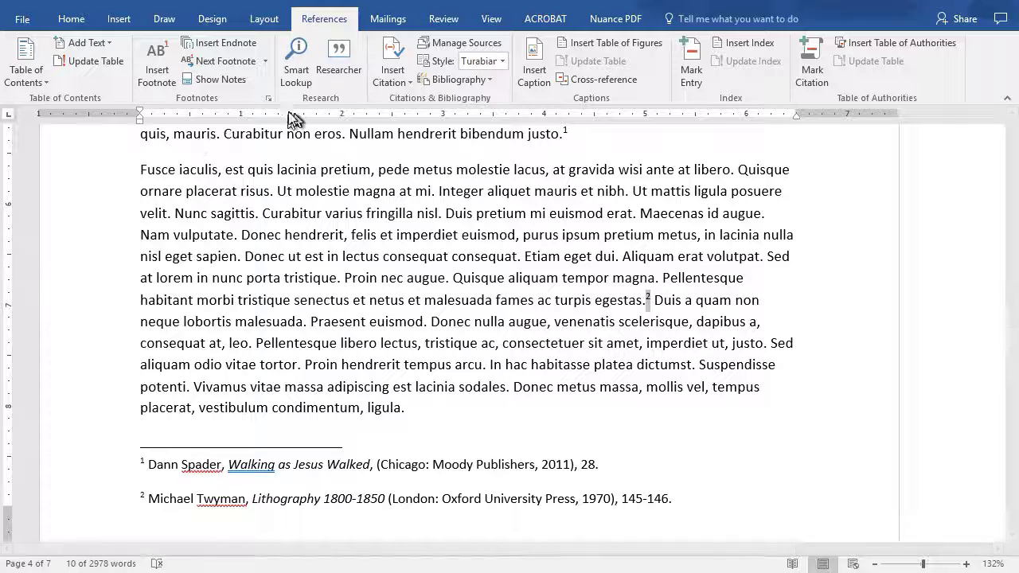
pyautogui.click(223, 63)
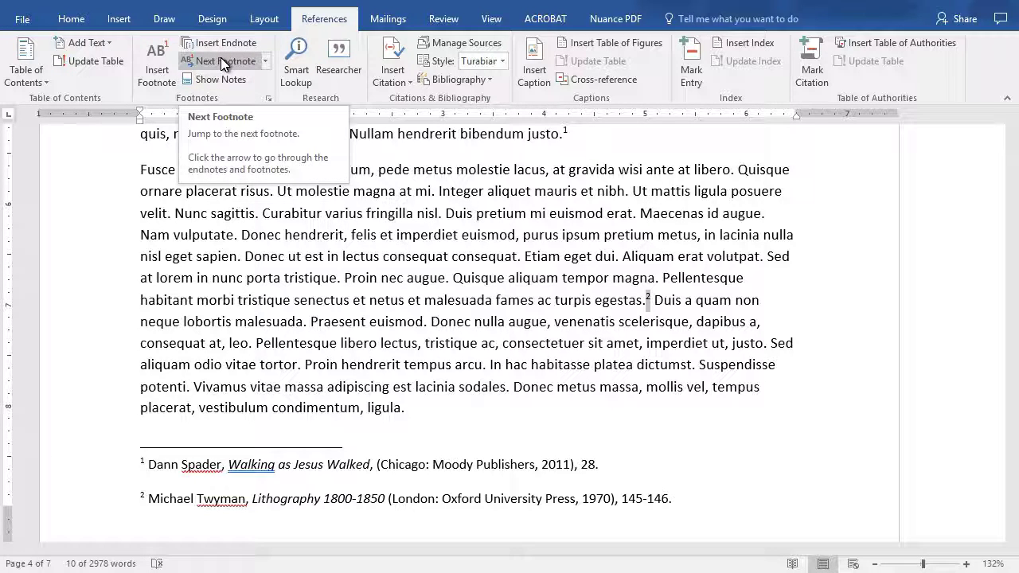
pyautogui.click(223, 62)
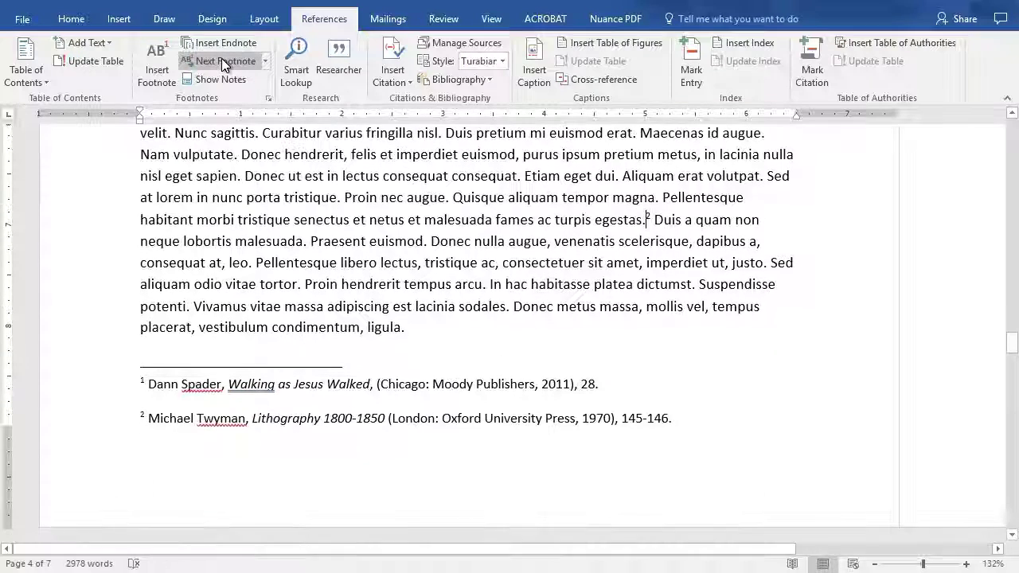
pyautogui.click(265, 62)
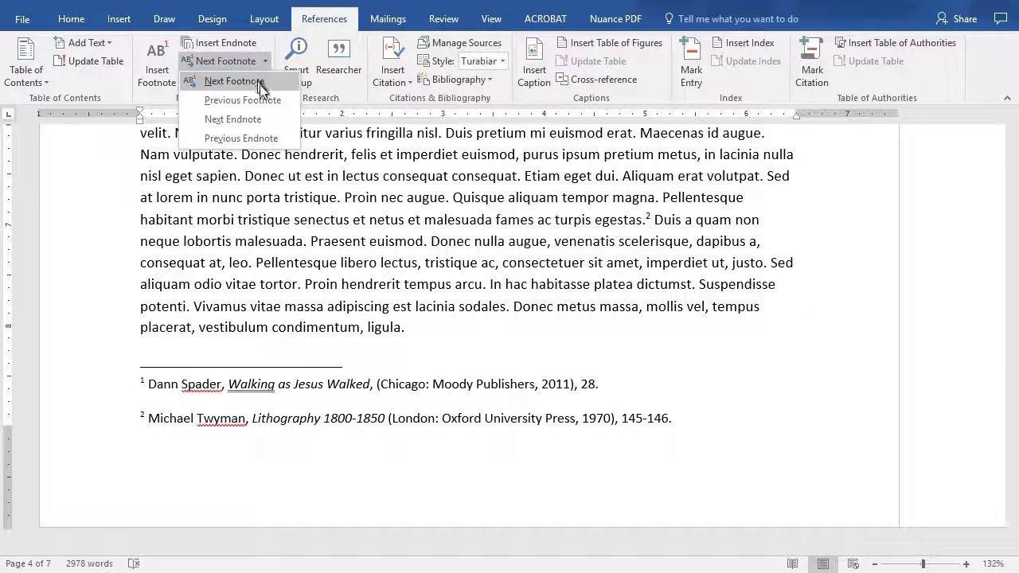
pyautogui.click(270, 102)
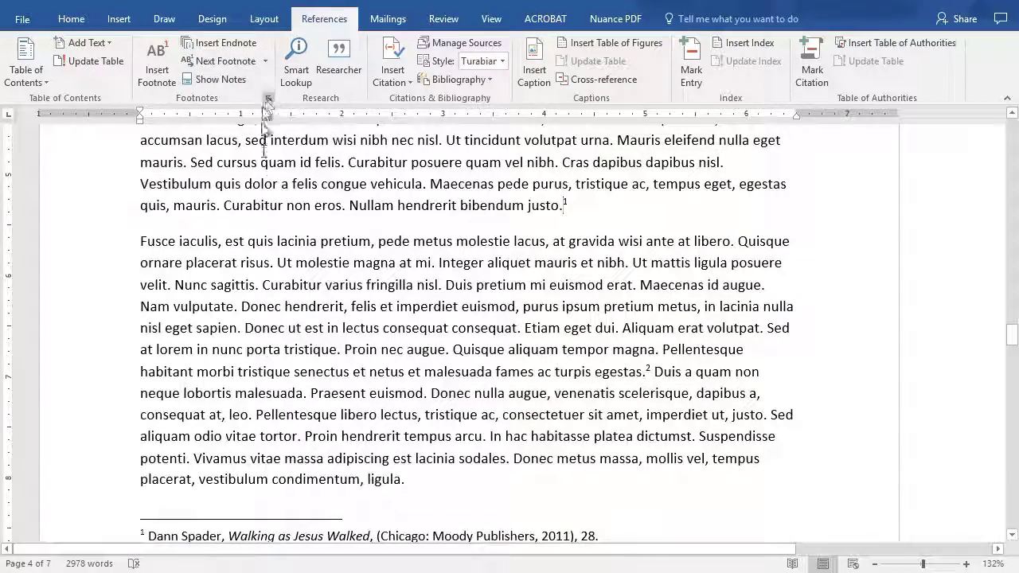
pyautogui.scroll(-3, 302, 403)
pyautogui.scroll(3, 300, 399)
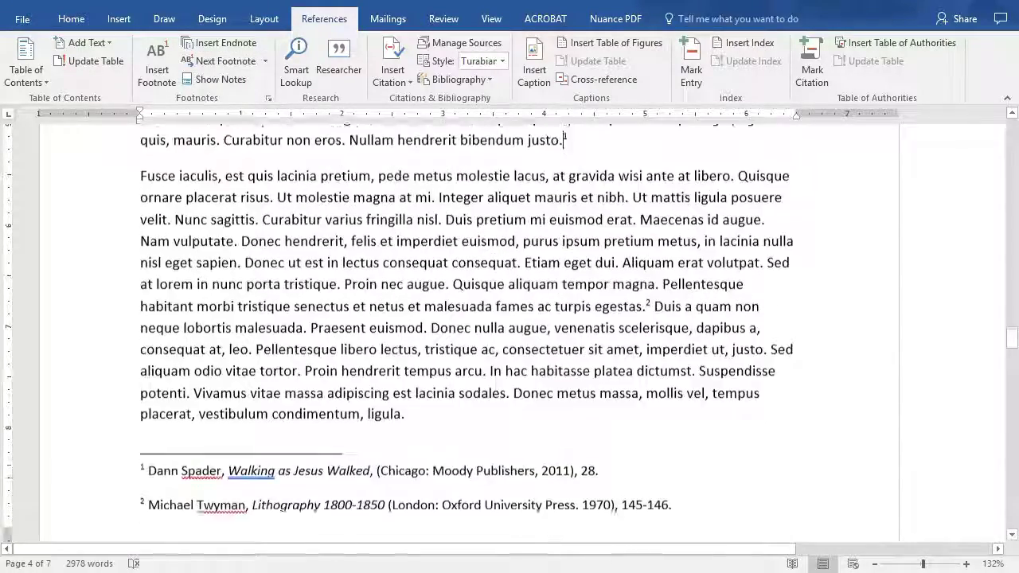
pyautogui.scroll(-2, 468, 318)
pyautogui.scroll(1, 468, 318)
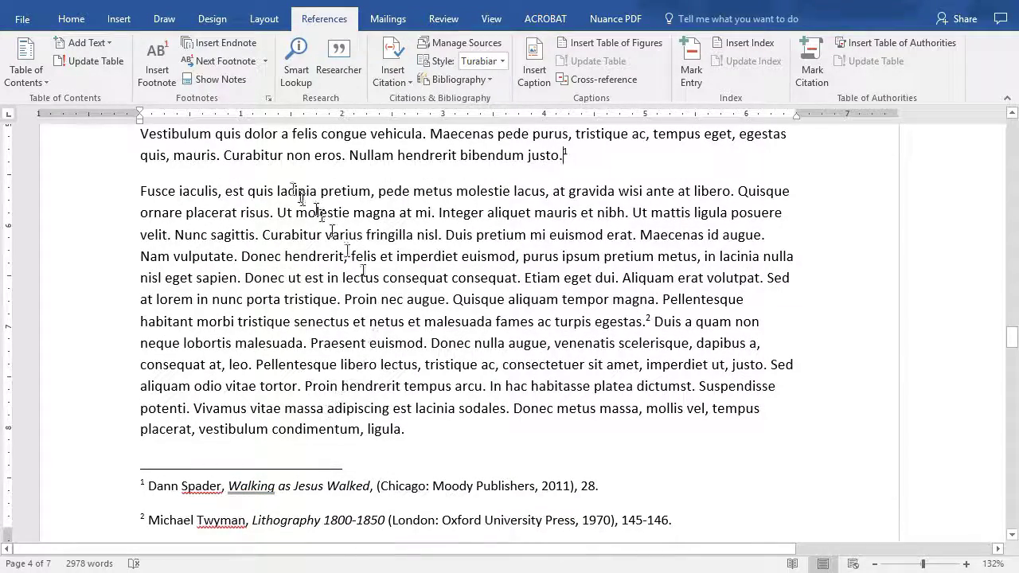
# Open the footnote and endnote settings and review the available footnote locations and number formats
pyautogui.click(268, 97)
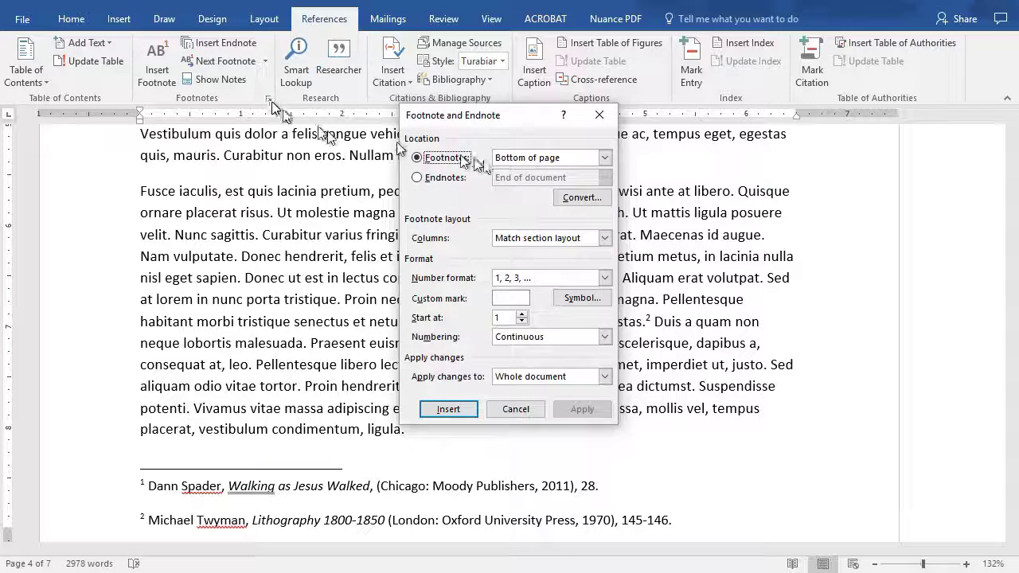
pyautogui.click(606, 159)
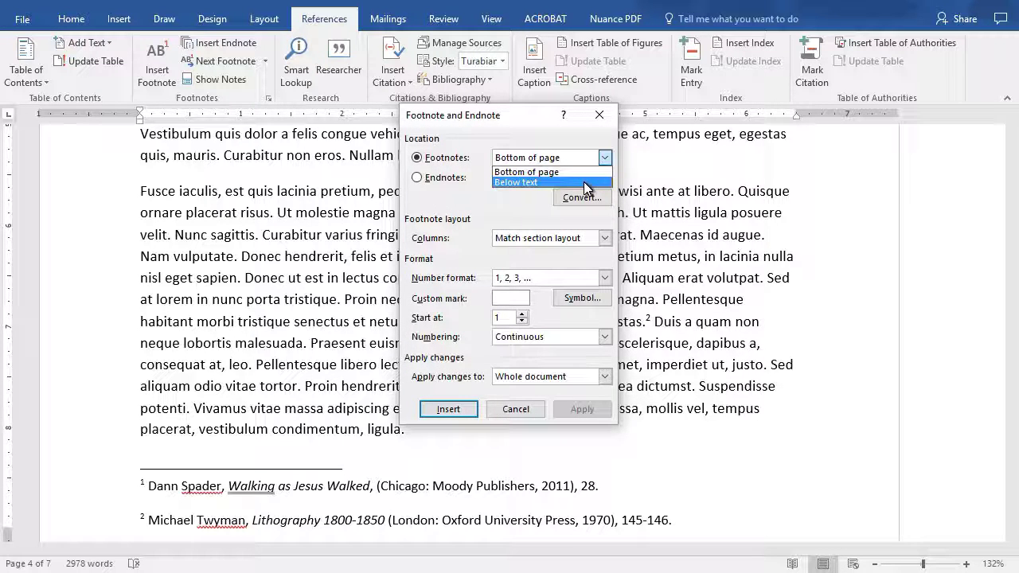
pyautogui.click(523, 115)
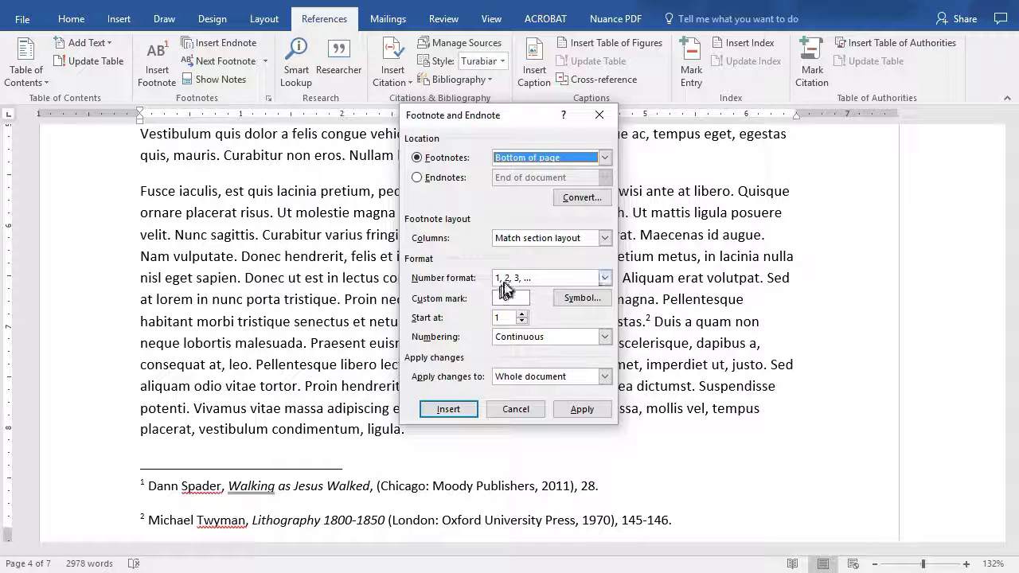
pyautogui.click(604, 277)
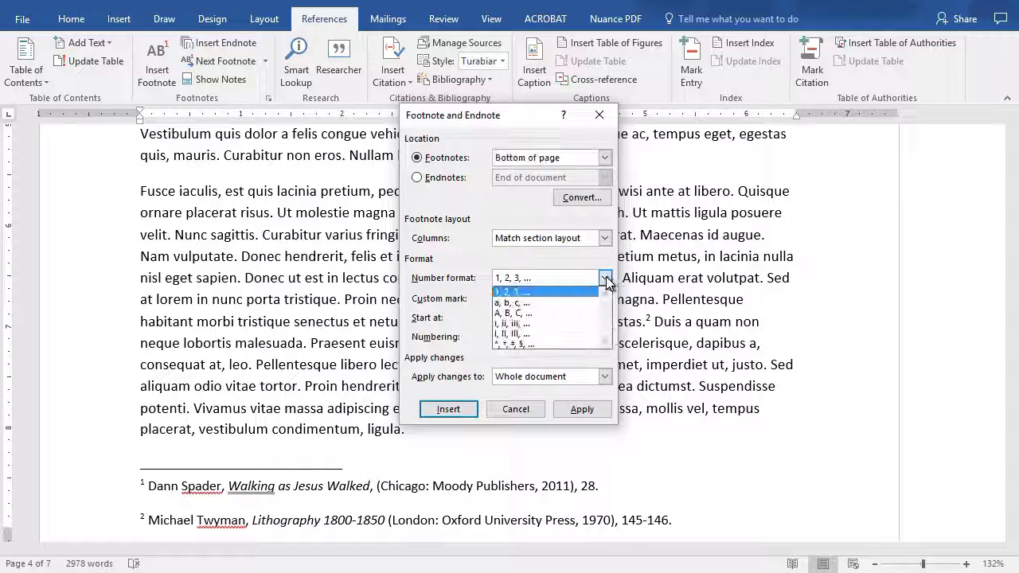
pyautogui.click(575, 323)
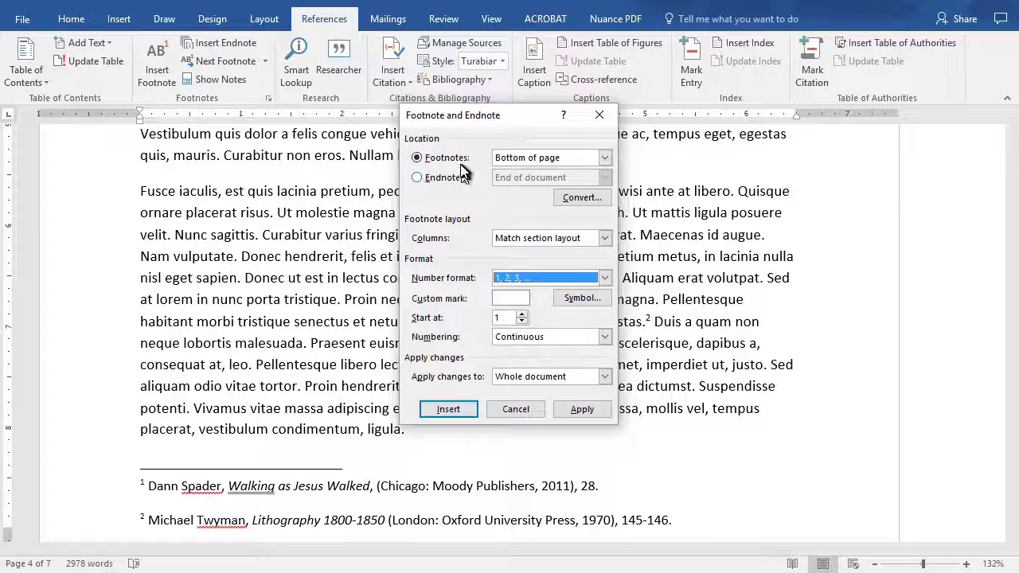
# Convert all footnotes to endnotes at the end of the document and apply the 1, 2, 3, … number format
pyautogui.click(417, 178)
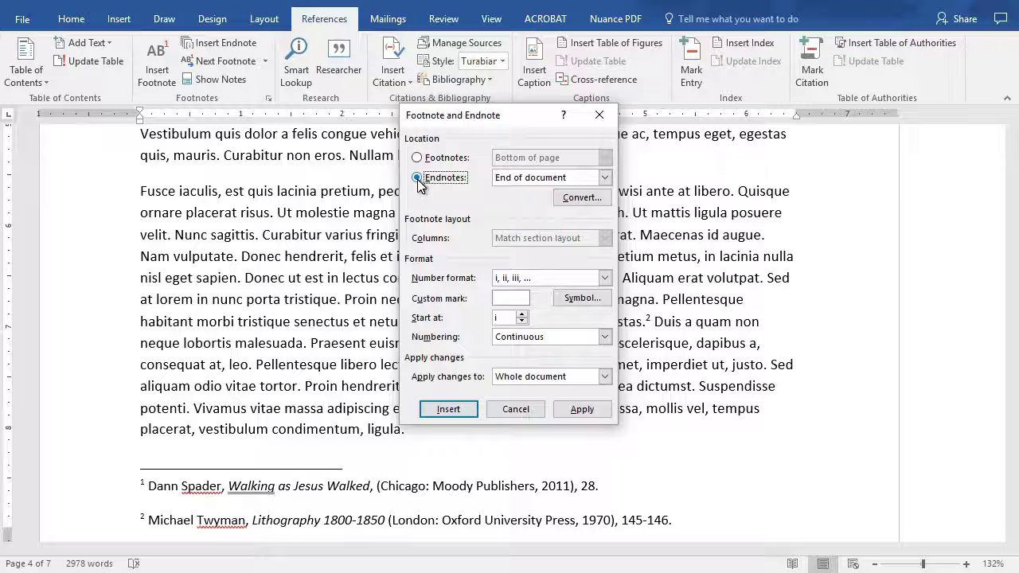
pyautogui.click(605, 278)
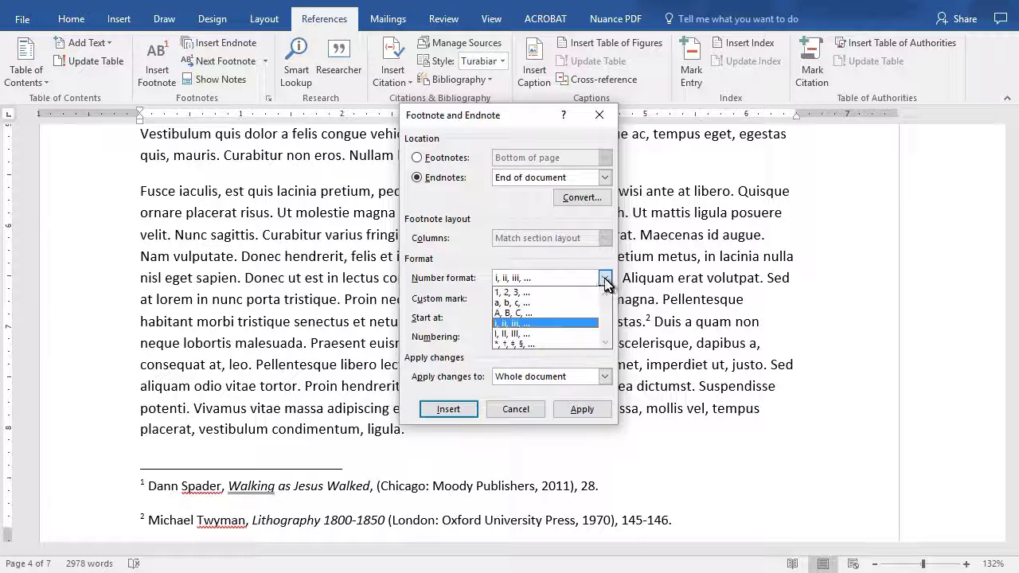
pyautogui.click(571, 292)
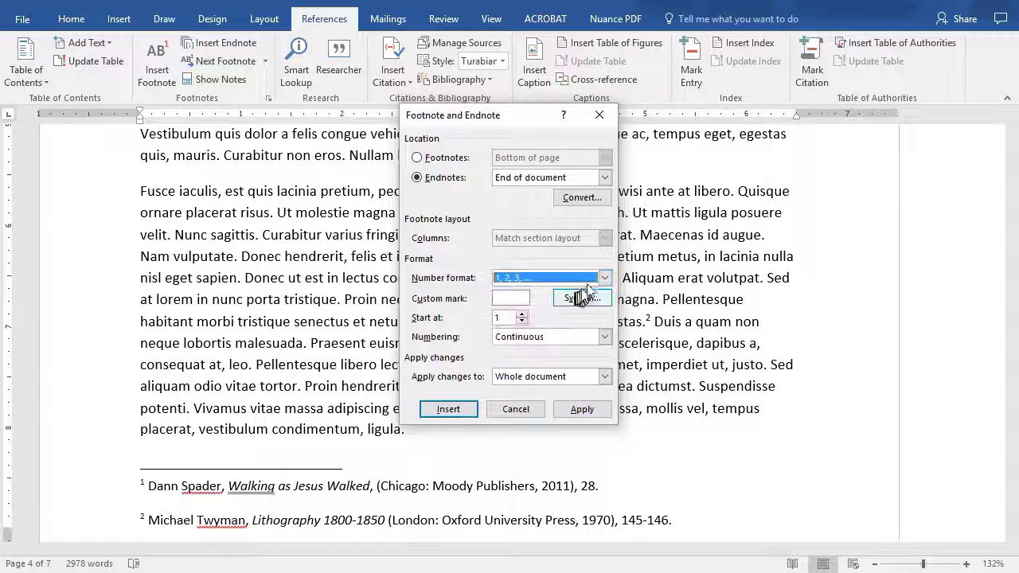
pyautogui.click(588, 195)
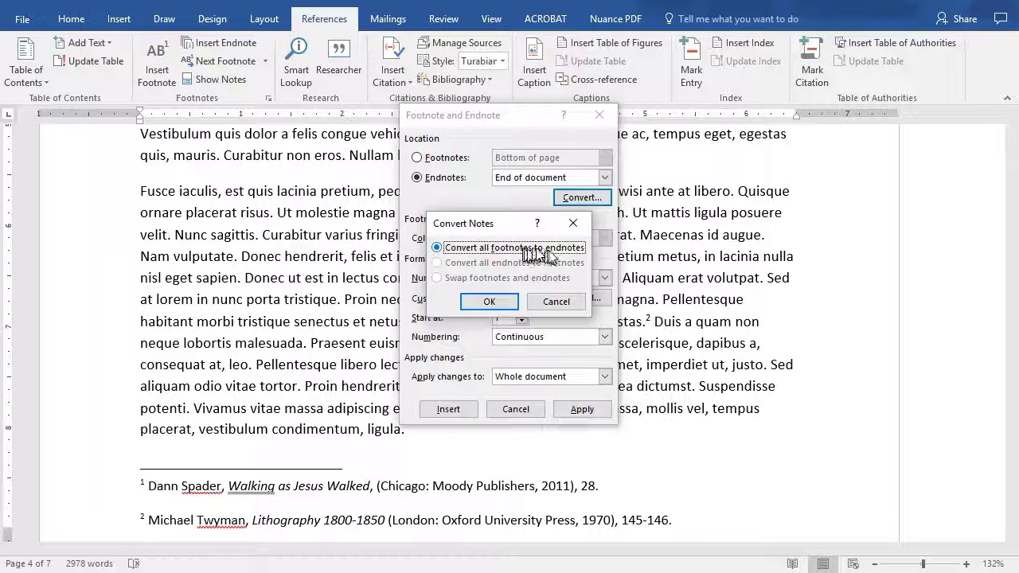
pyautogui.click(488, 303)
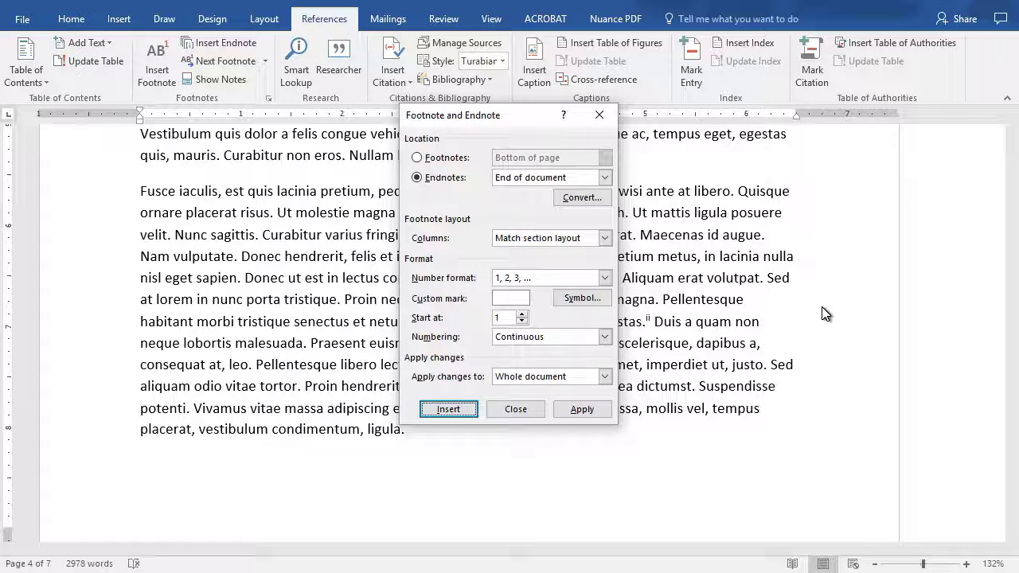
pyautogui.click(580, 410)
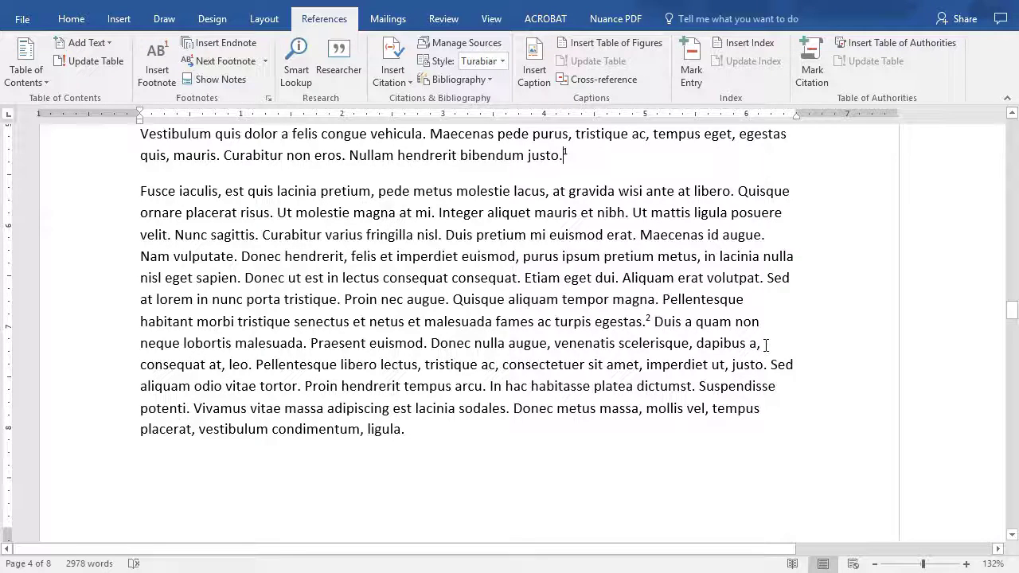
# Remove the empty paragraph after "dictumst." at the end of the document, above the endnotes
pyautogui.hotkey('ctrl', 'End')
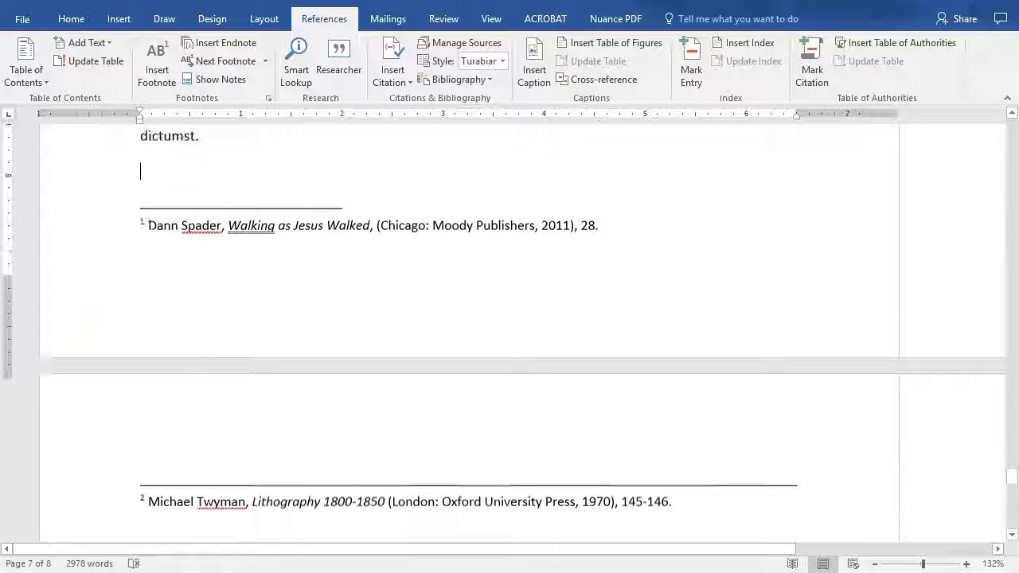
pyautogui.click(96, 203)
pyautogui.press('Delete')
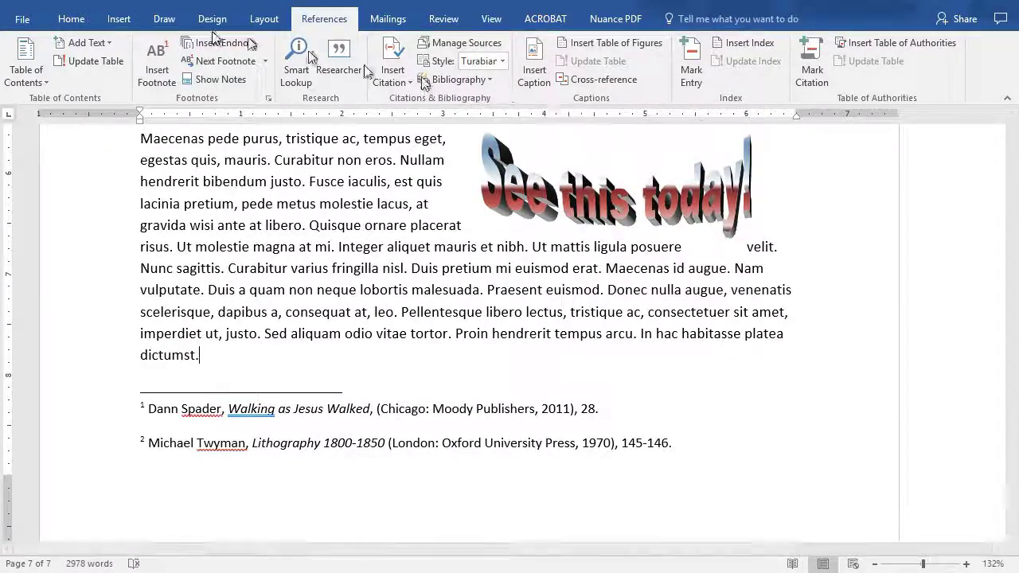
# Convert all endnotes back to footnotes and check the notes on the page with the "Fusce iaculis" paragraph
pyautogui.click(268, 97)
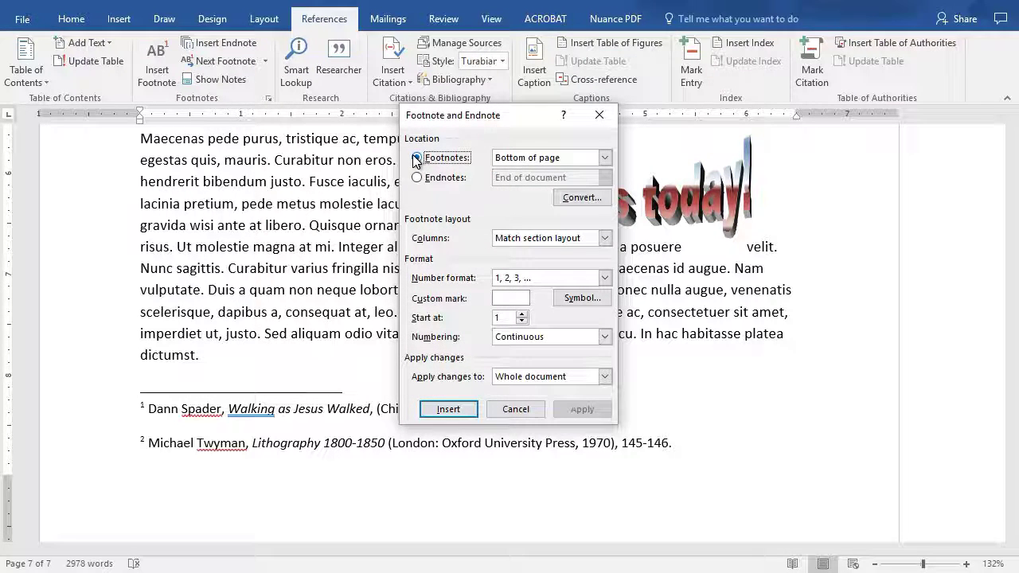
pyautogui.click(580, 199)
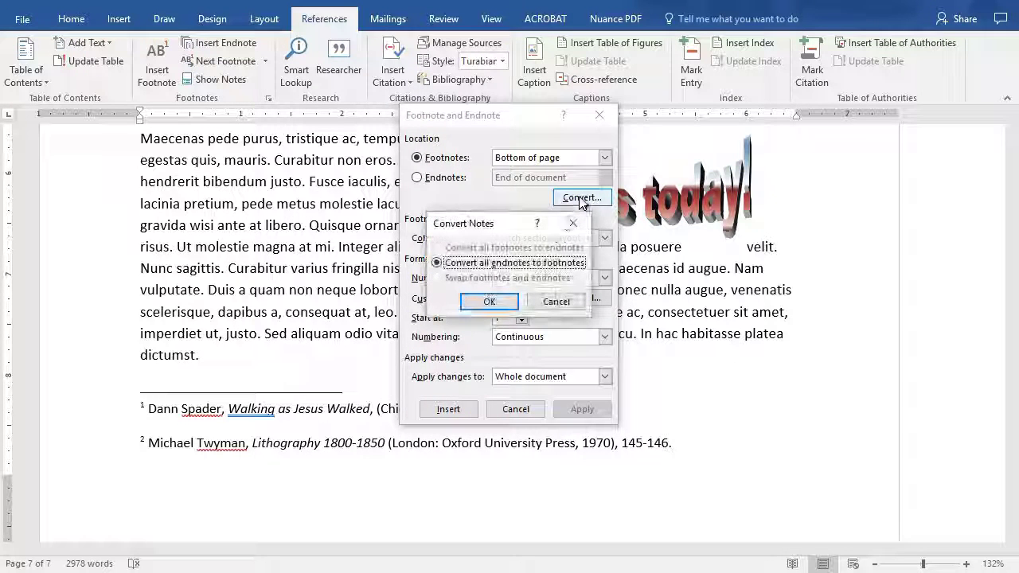
pyautogui.click(508, 304)
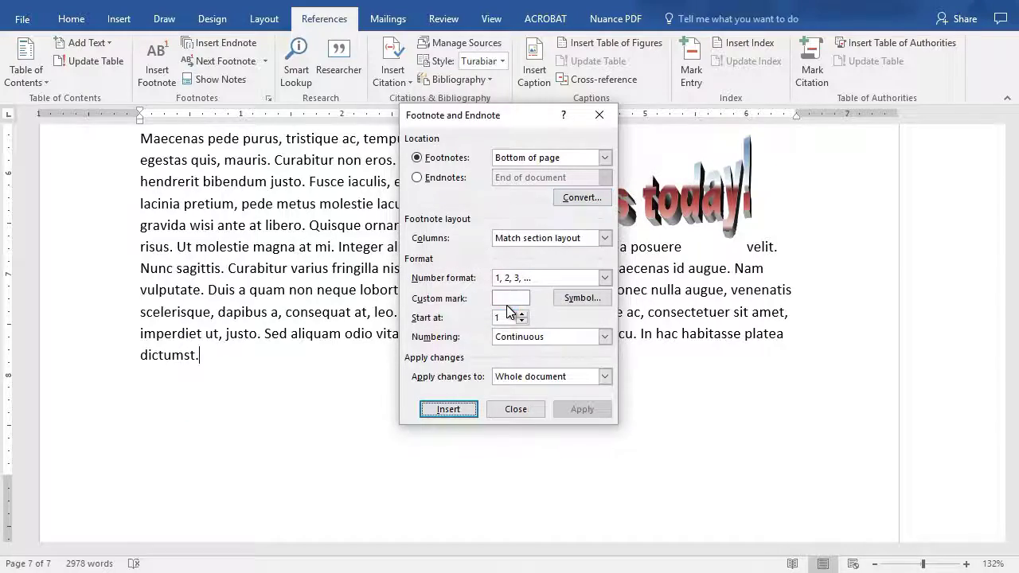
pyautogui.click(516, 410)
pyautogui.scroll(15, 354, 294)
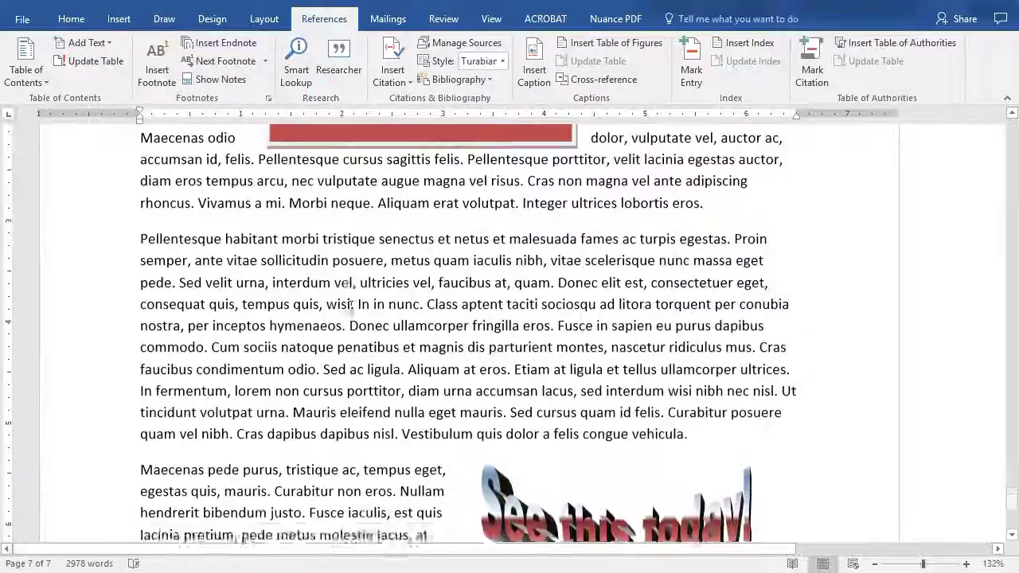
pyautogui.scroll(15, 348, 242)
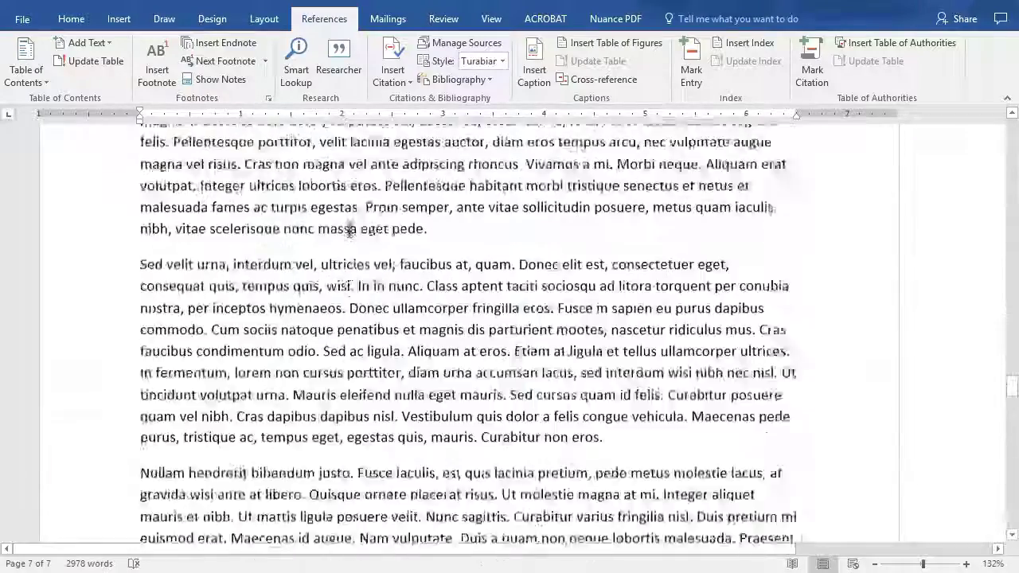
pyautogui.scroll(-4, 346, 220)
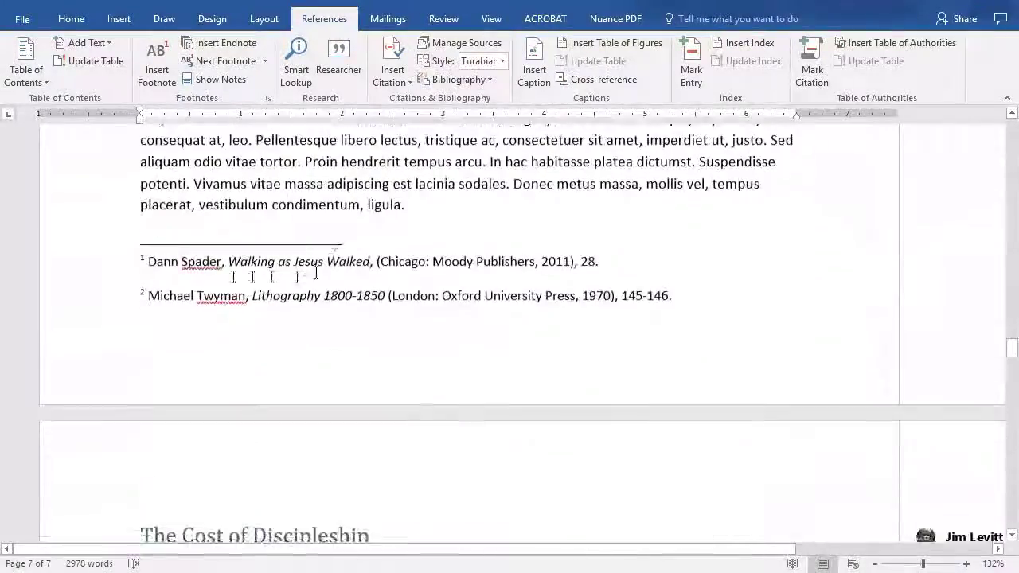